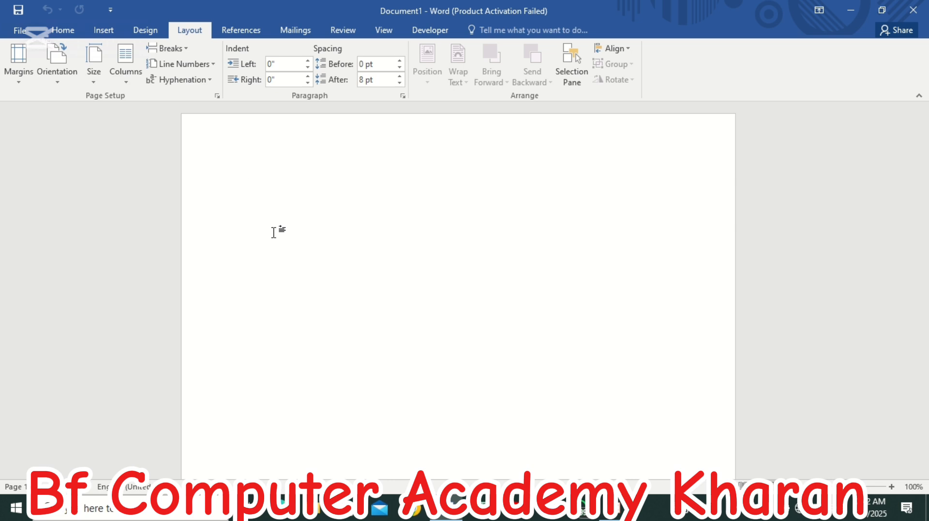
- Generate two paragraphs of sample text in the blank document with the formula =rand(2)
{"action": "type", "text": "=rand"}
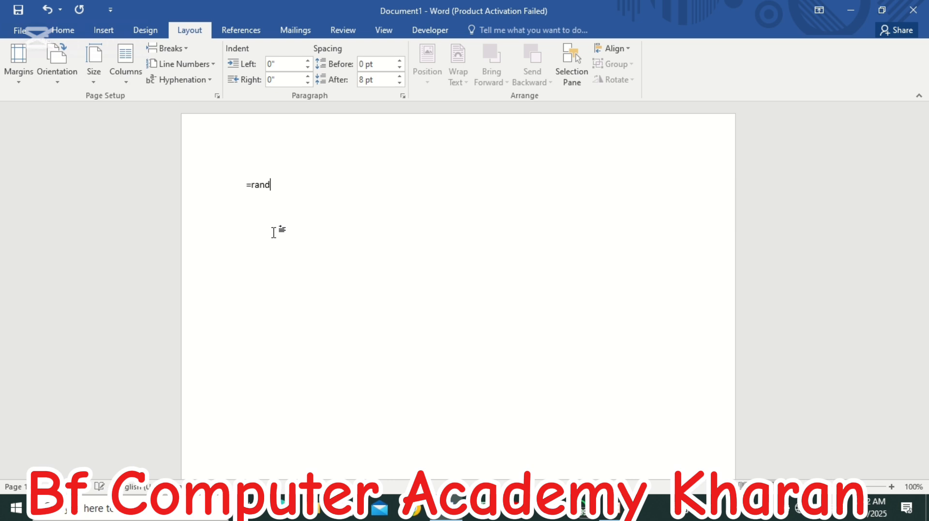
{"action": "type", "text": "@"}
{"action": "key", "text": "BackSpace"}
{"action": "type", "text": "(1"}
{"action": "key", "text": "BackSpace"}
{"action": "type", "text": "2)"}
{"action": "key", "text": "Return"}
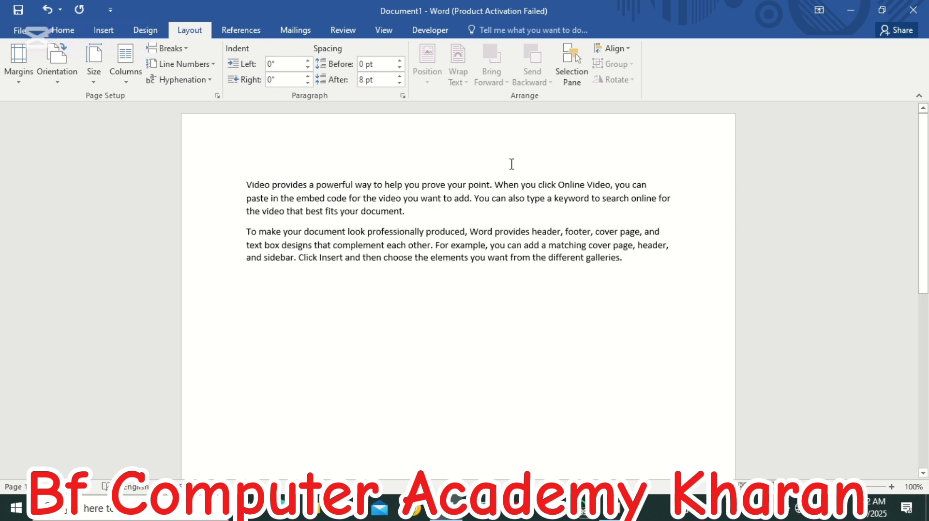
- Select the whole text and try the Narrow, Moderate, Wide and Mirrored margin presets on the page
{"action": "key", "text": "ctrl+a"}
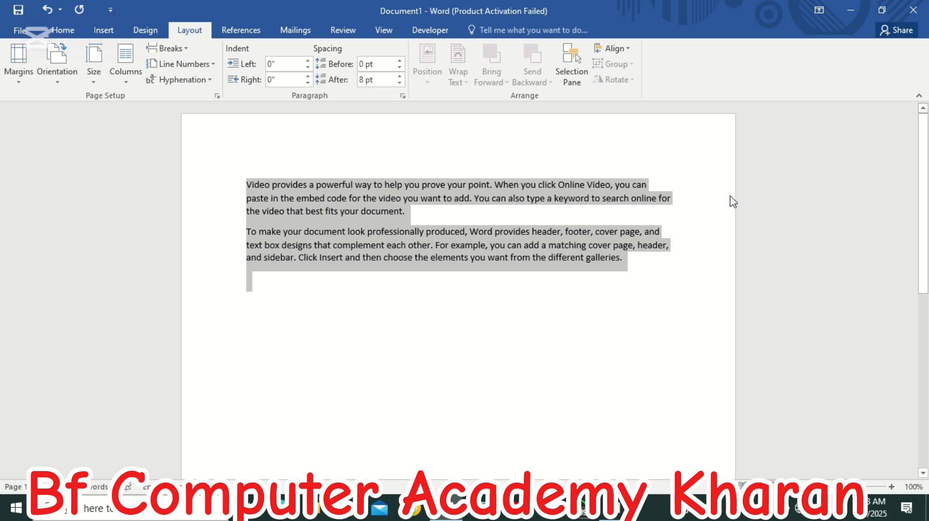
{"action": "left_click", "coordinate": [18, 80]}
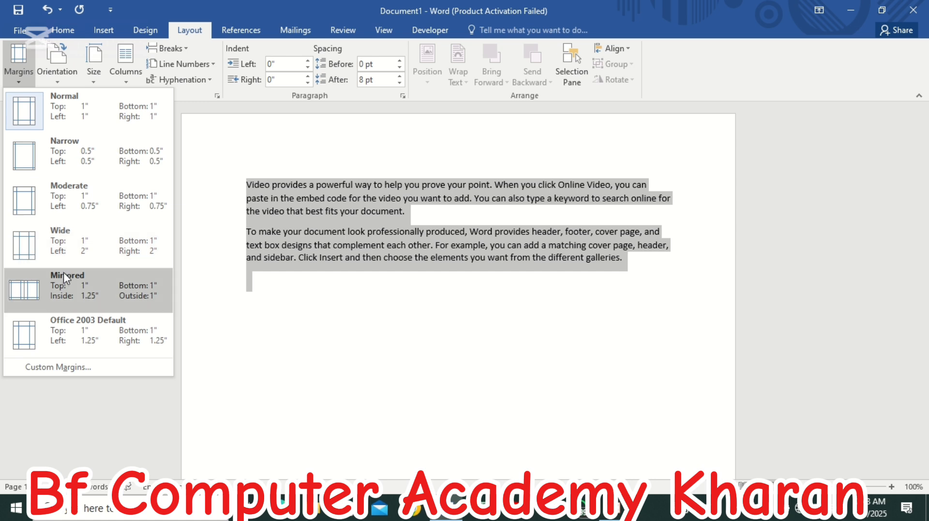
{"action": "left_click", "coordinate": [65, 158]}
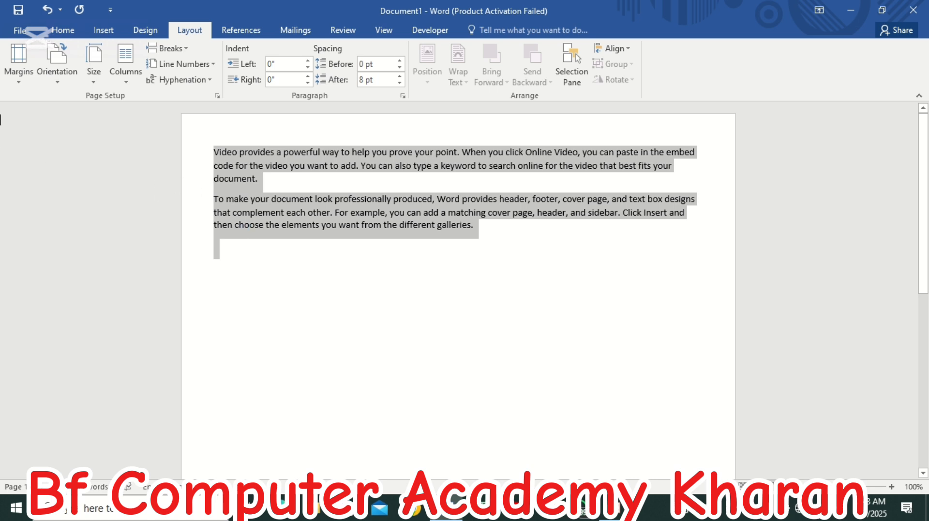
{"action": "left_click", "coordinate": [21, 83]}
{"action": "left_click", "coordinate": [35, 199]}
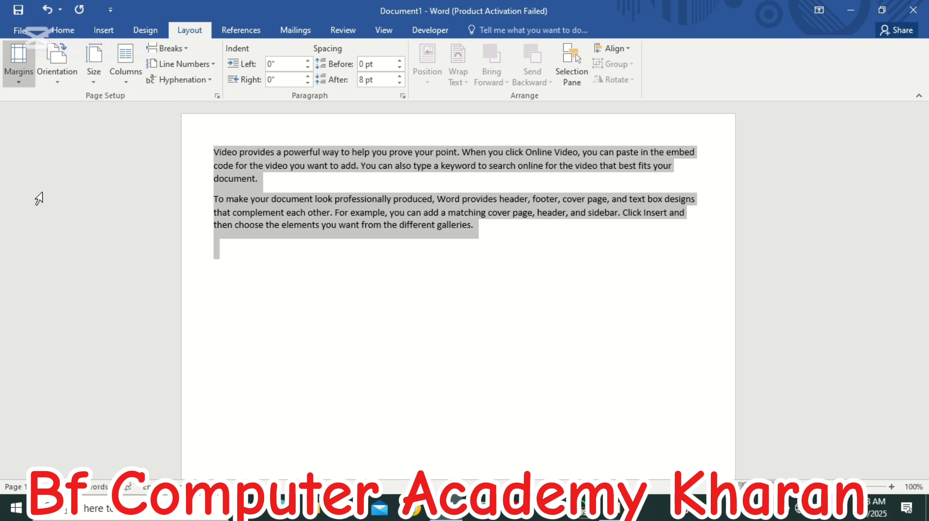
{"action": "left_click", "coordinate": [21, 83]}
{"action": "left_click", "coordinate": [27, 238]}
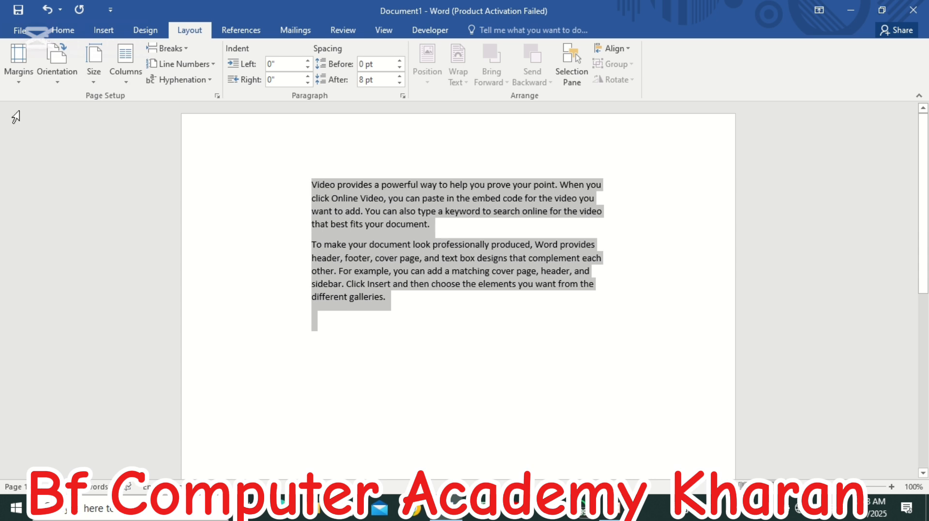
{"action": "left_click", "coordinate": [18, 86]}
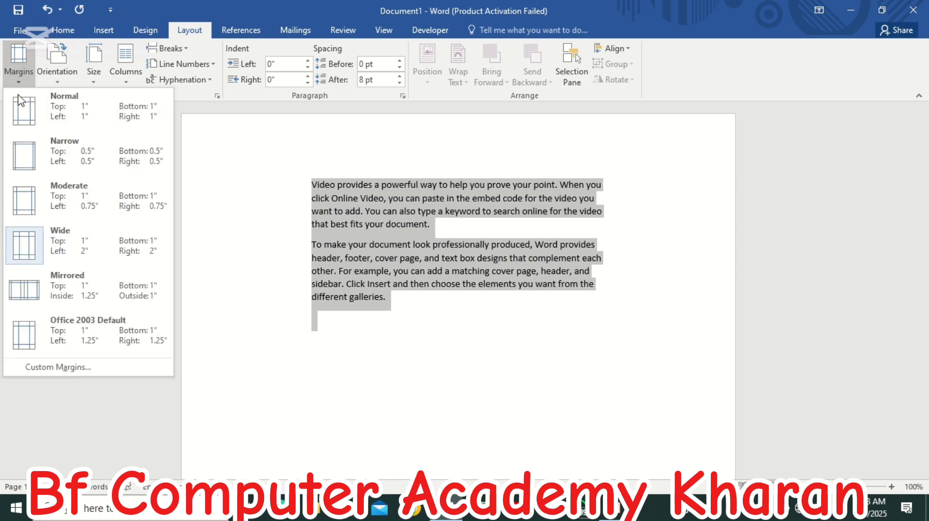
{"action": "left_click", "coordinate": [35, 293]}
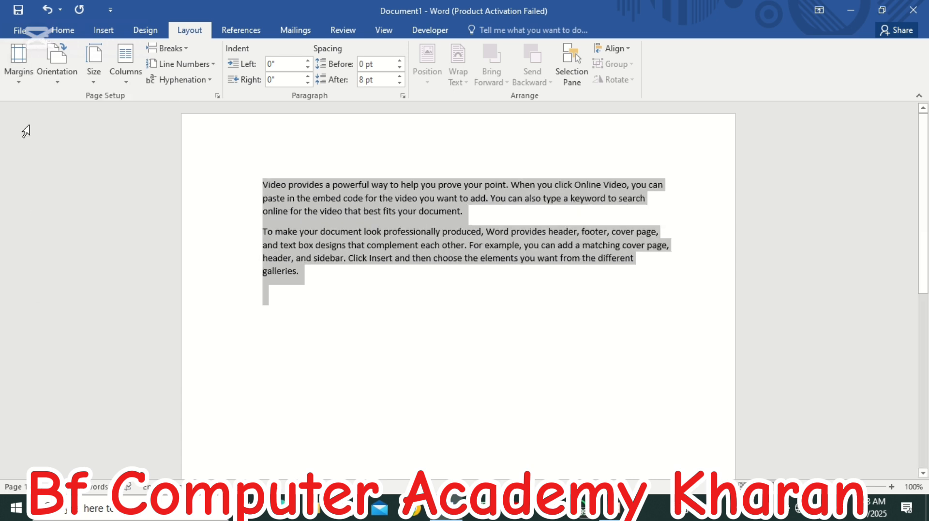
- Set the page margins to the Narrow preset and look at the available margin presets again
{"action": "left_click", "coordinate": [25, 83]}
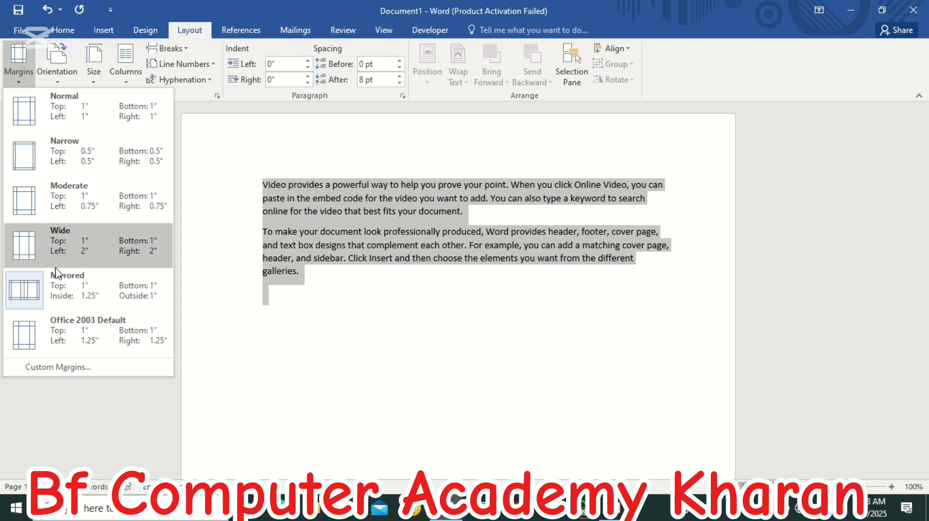
{"action": "left_click", "coordinate": [50, 151]}
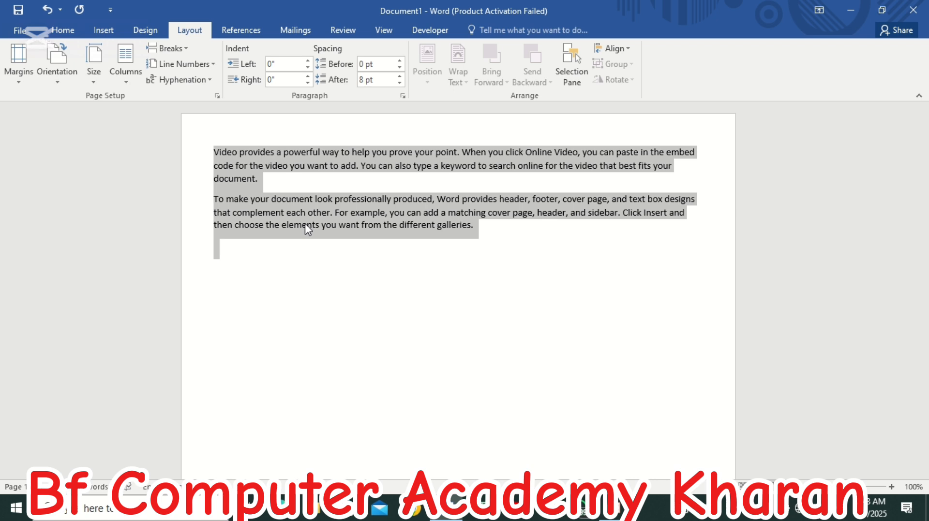
{"action": "left_click", "coordinate": [23, 78]}
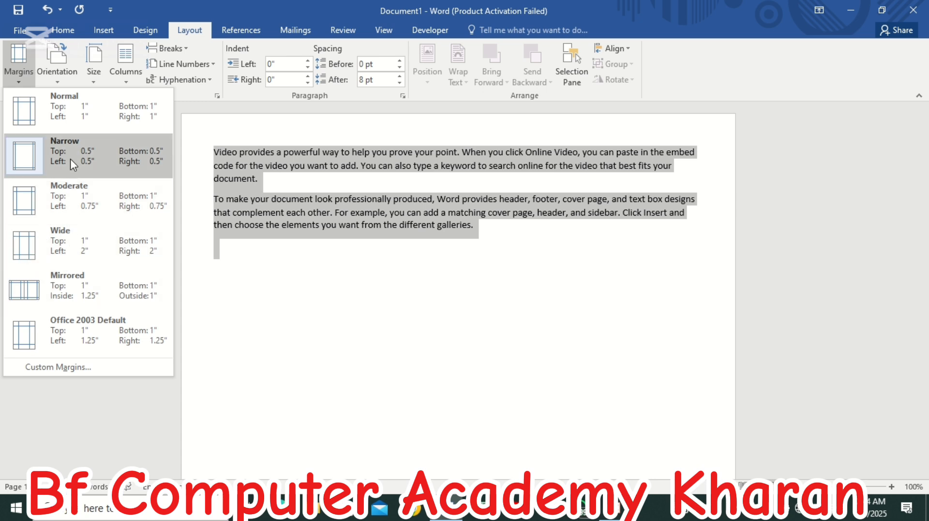
{"action": "left_click", "coordinate": [55, 117]}
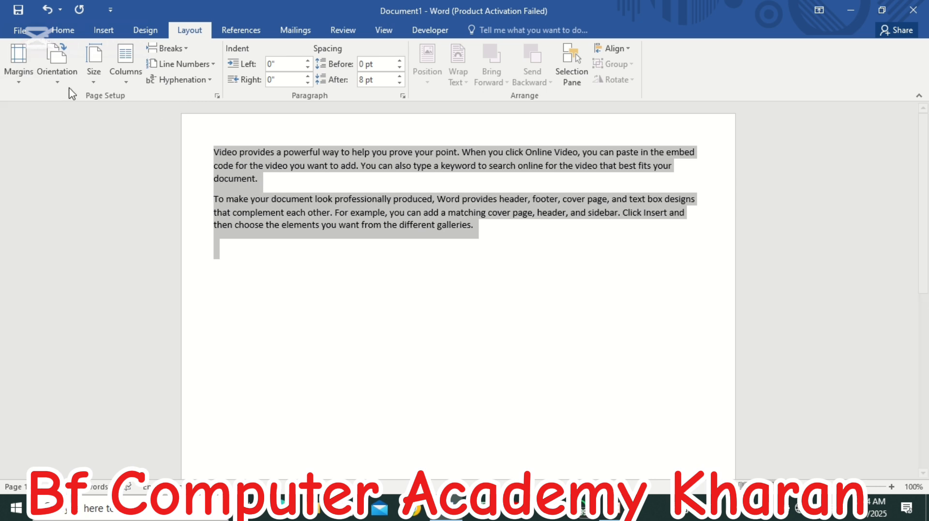
- Set the page orientation to Portrait and clear the text selection
{"action": "left_click", "coordinate": [53, 82]}
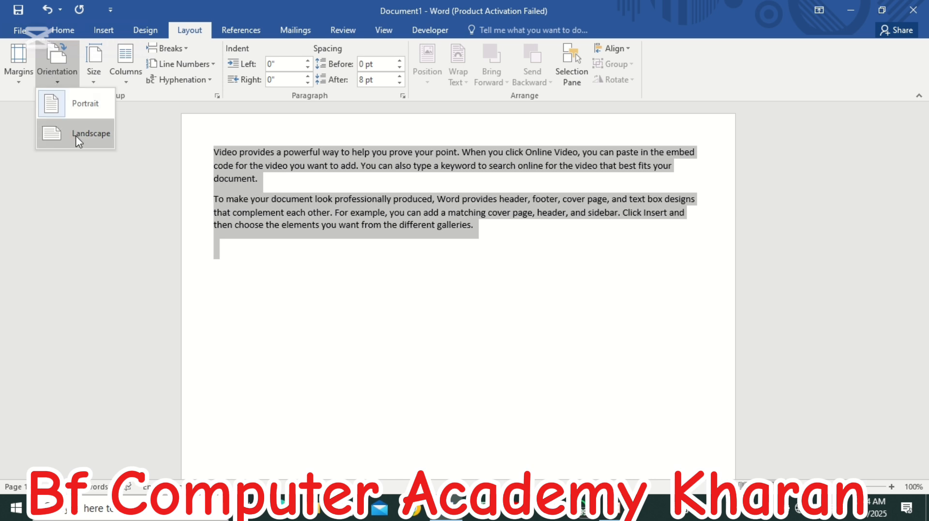
{"action": "left_click", "coordinate": [66, 105]}
{"action": "left_click", "coordinate": [378, 285]}
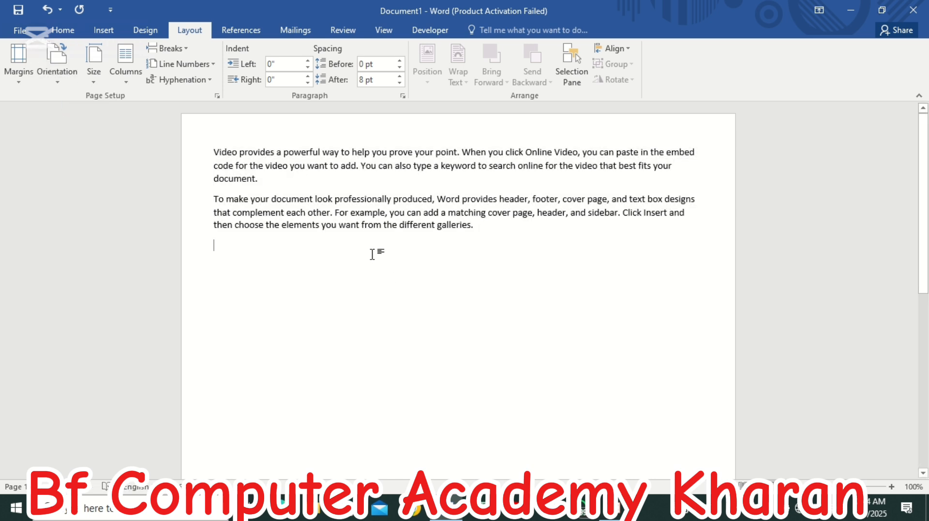
- Switch the page to Landscape orientation and back to Portrait, and check the page in the print preview
{"action": "left_click", "coordinate": [61, 81]}
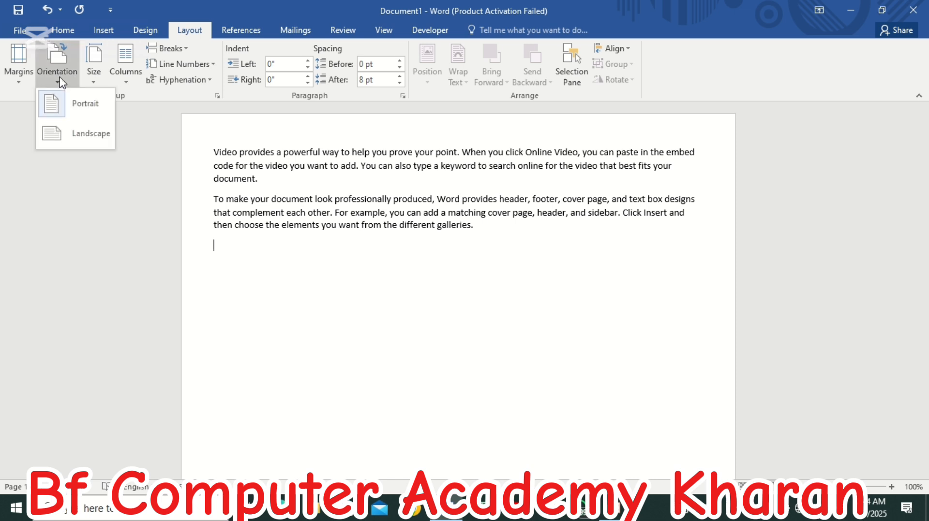
{"action": "left_click", "coordinate": [78, 133]}
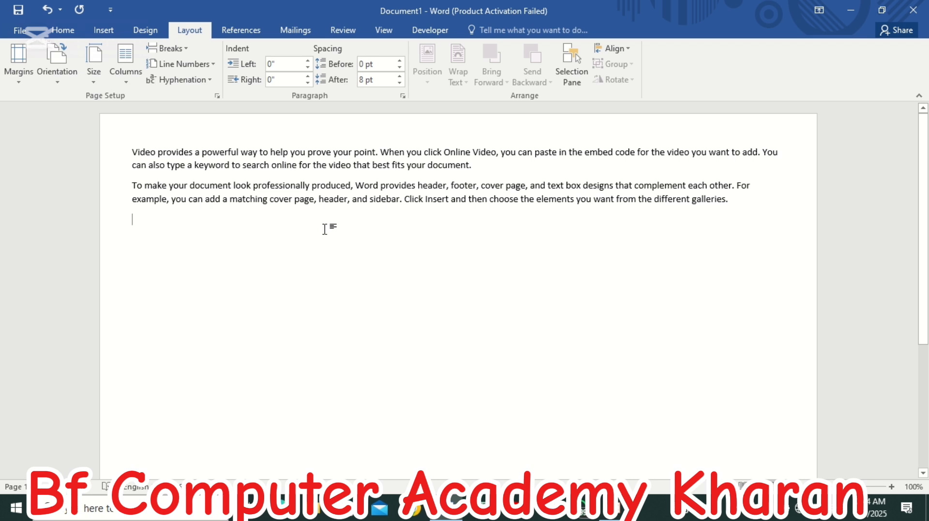
{"action": "left_click", "coordinate": [67, 81]}
{"action": "left_click", "coordinate": [71, 103]}
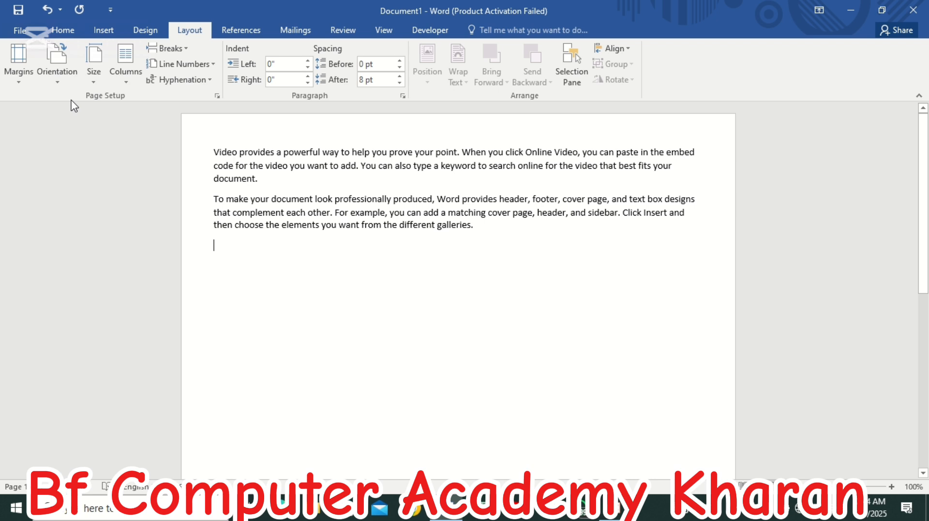
{"action": "key", "text": "ctrl+p"}
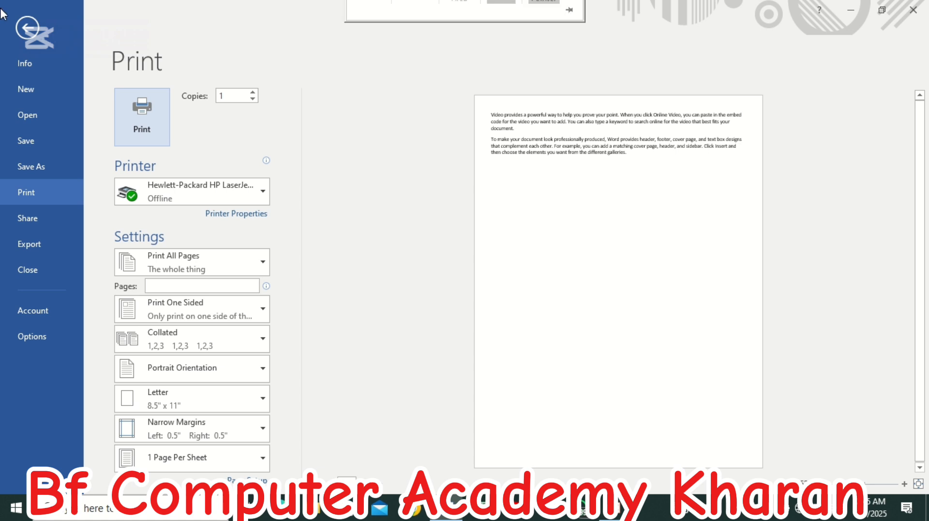
{"action": "key", "text": "Escape"}
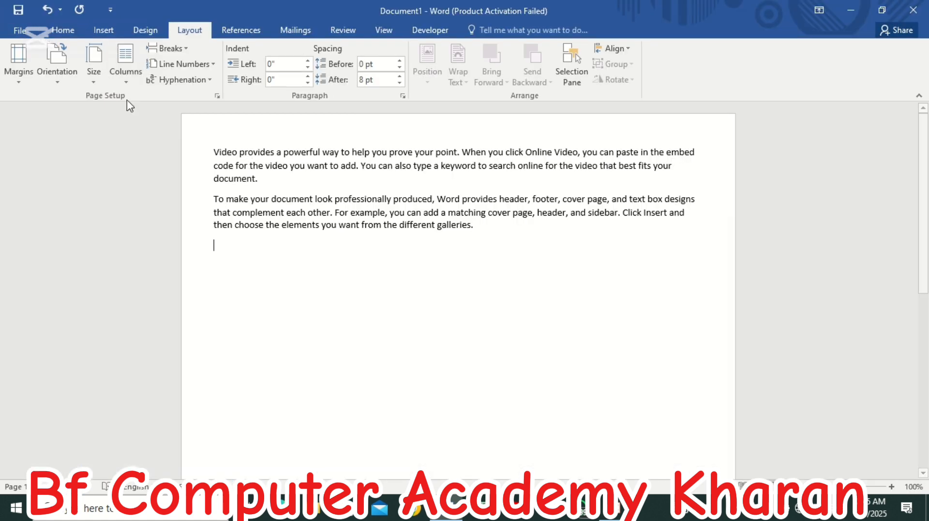
- Change the page orientation to Landscape and check the page in the print preview
{"action": "left_click", "coordinate": [61, 77]}
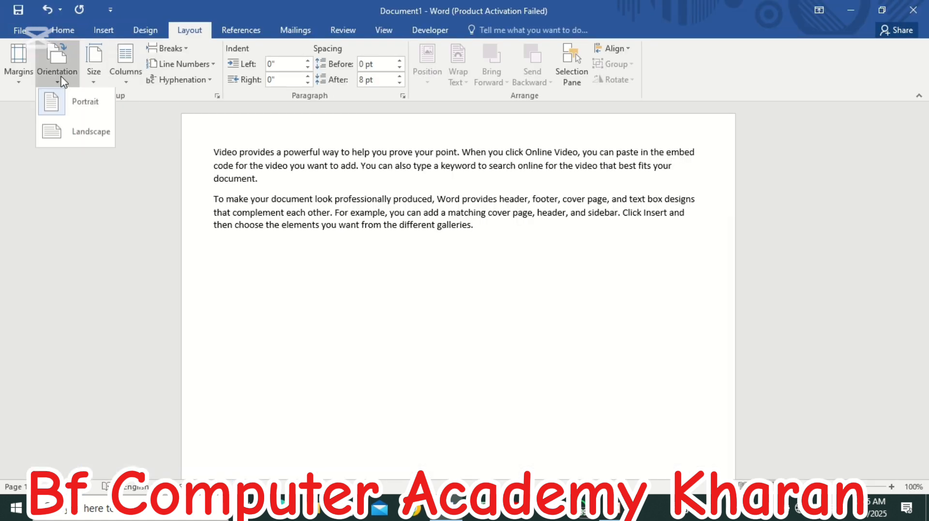
{"action": "left_click", "coordinate": [71, 128]}
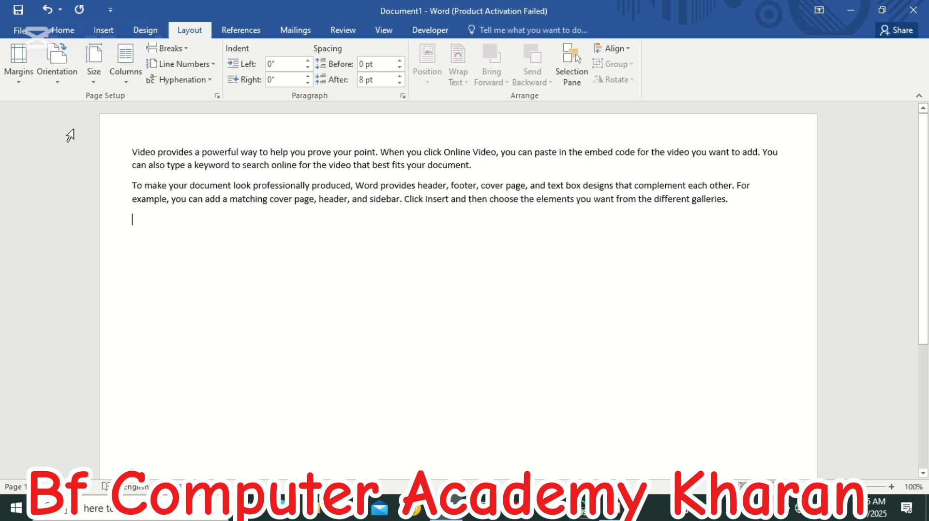
{"action": "key", "text": "ctrl+p"}
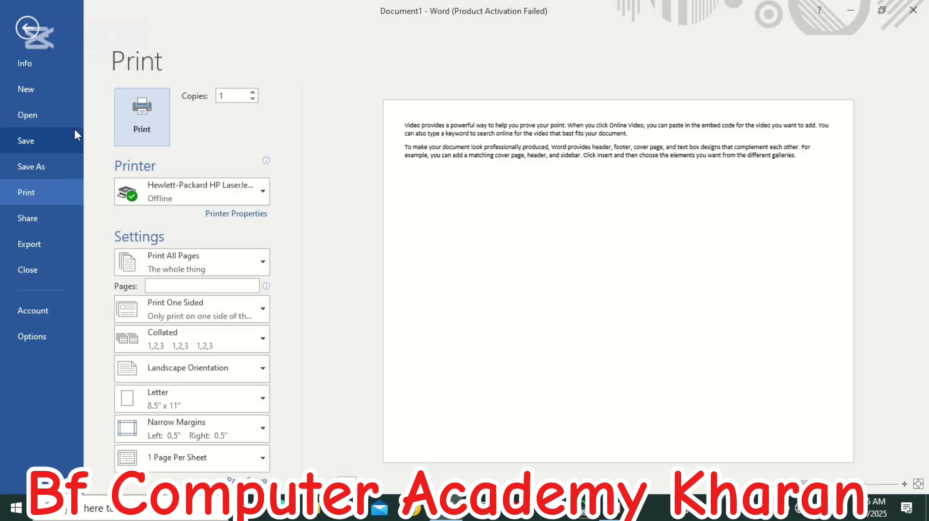
{"action": "left_click", "coordinate": [31, 36]}
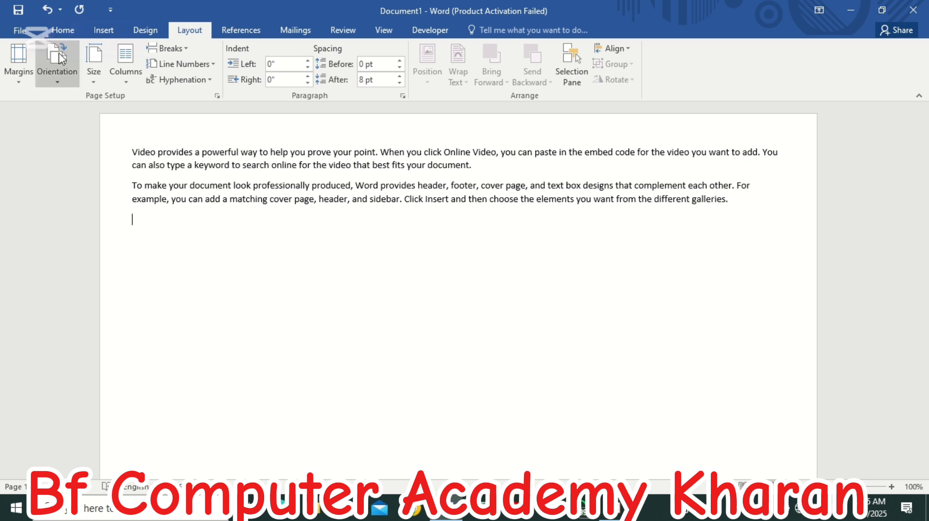
- Return the page to Portrait orientation and view the available paper sizes without choosing one
{"action": "left_click", "coordinate": [59, 78]}
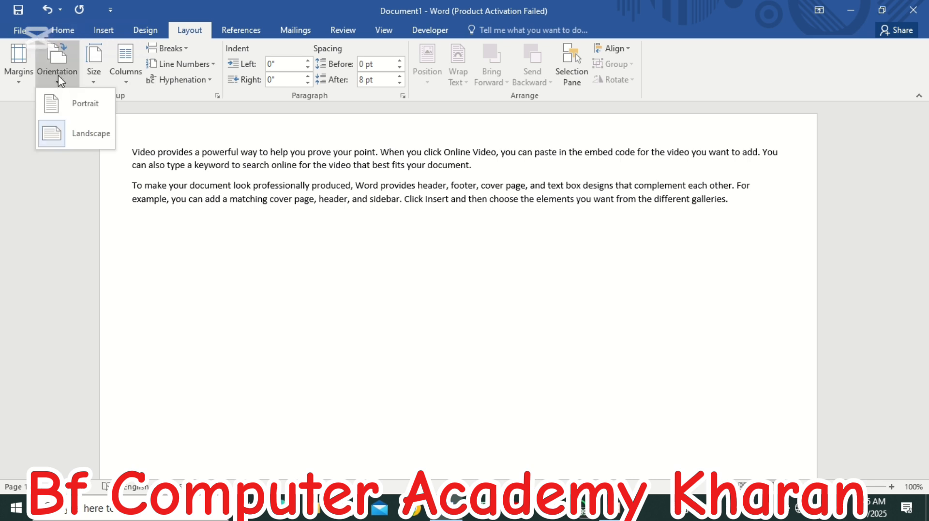
{"action": "left_click", "coordinate": [66, 100]}
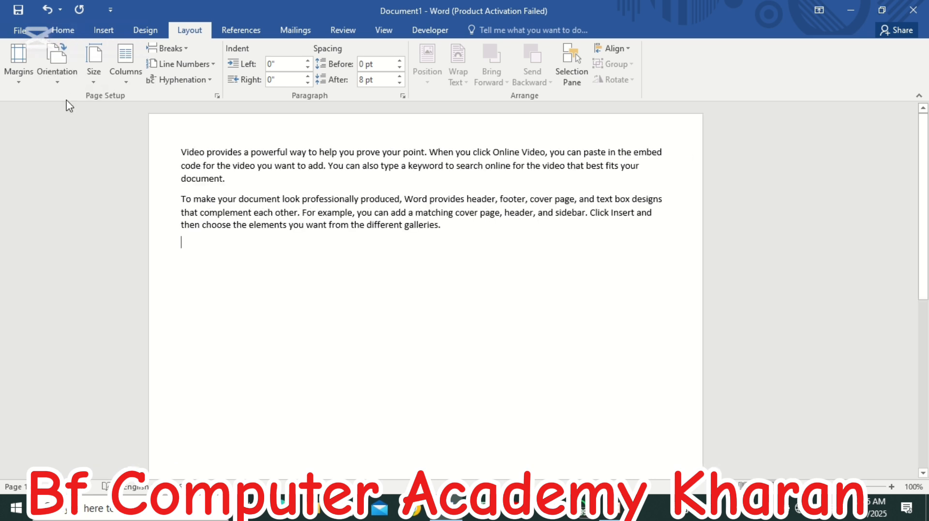
{"action": "left_click", "coordinate": [96, 82]}
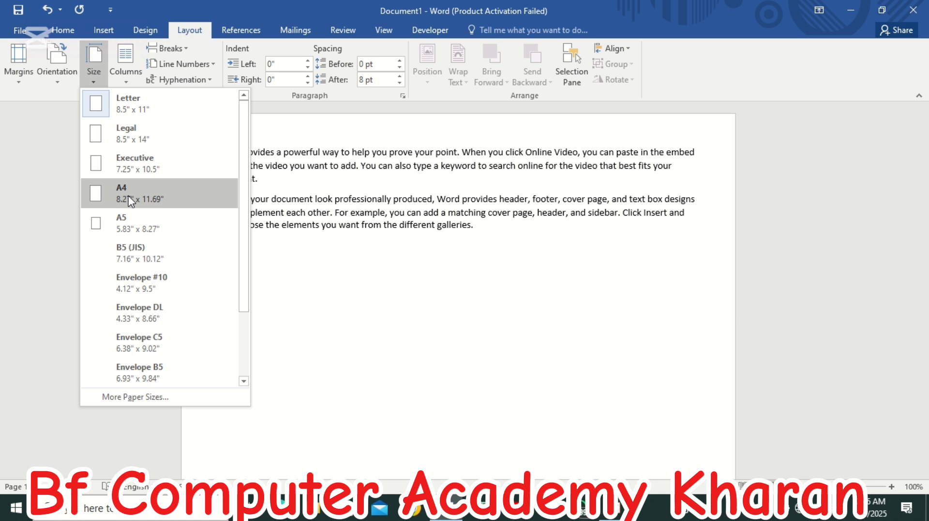
{"action": "left_click", "coordinate": [259, 181]}
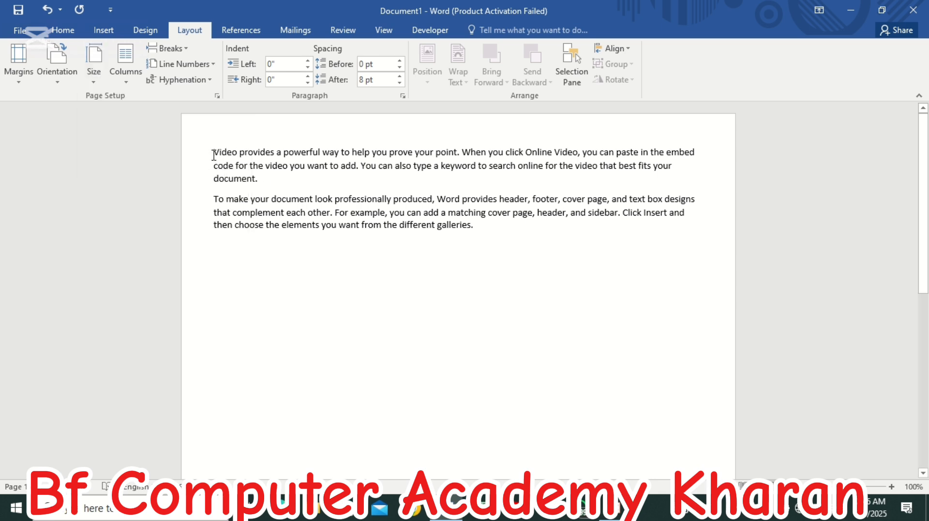
- Select both paragraphs and try laying them out in two and in three columns
{"action": "left_click_drag", "start_coordinate": [214, 155], "coordinate": [501, 244]}
{"action": "key", "text": "ctrl+c"}
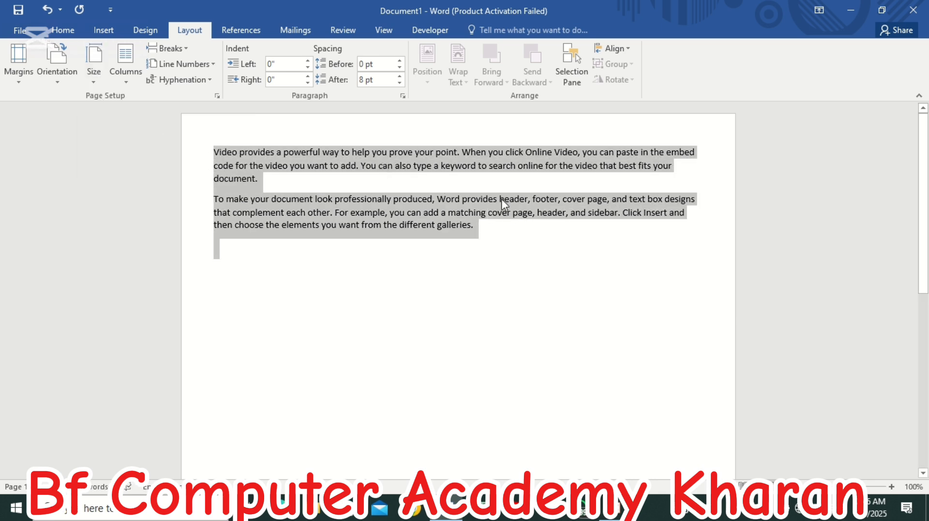
{"action": "left_click", "coordinate": [127, 83]}
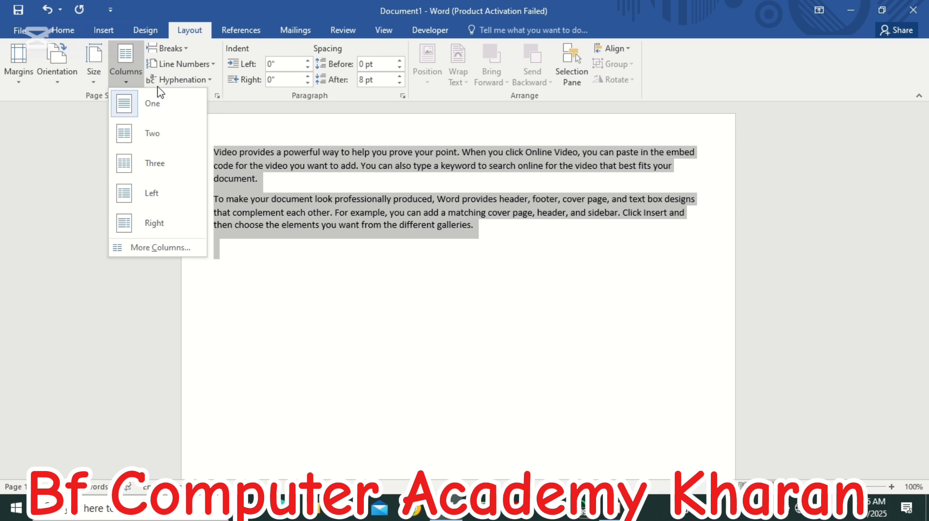
{"action": "left_click", "coordinate": [154, 140]}
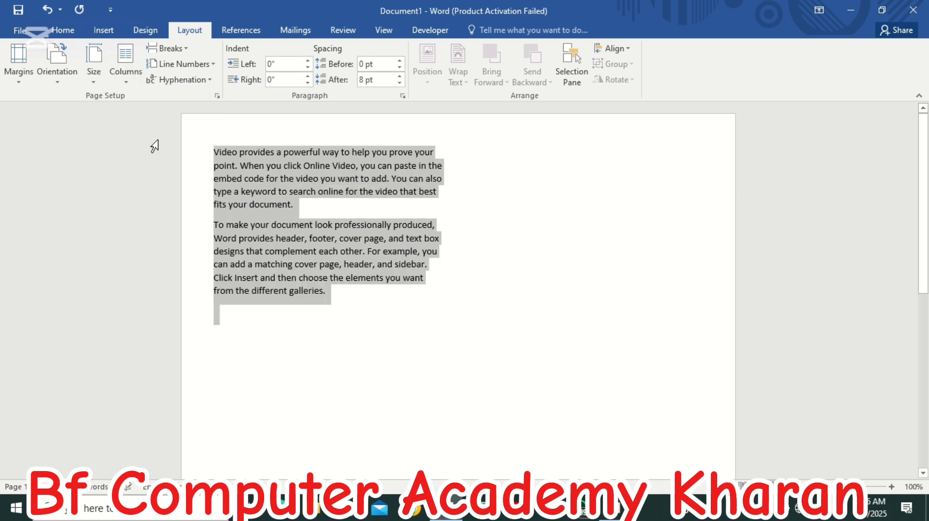
{"action": "left_click", "coordinate": [125, 75]}
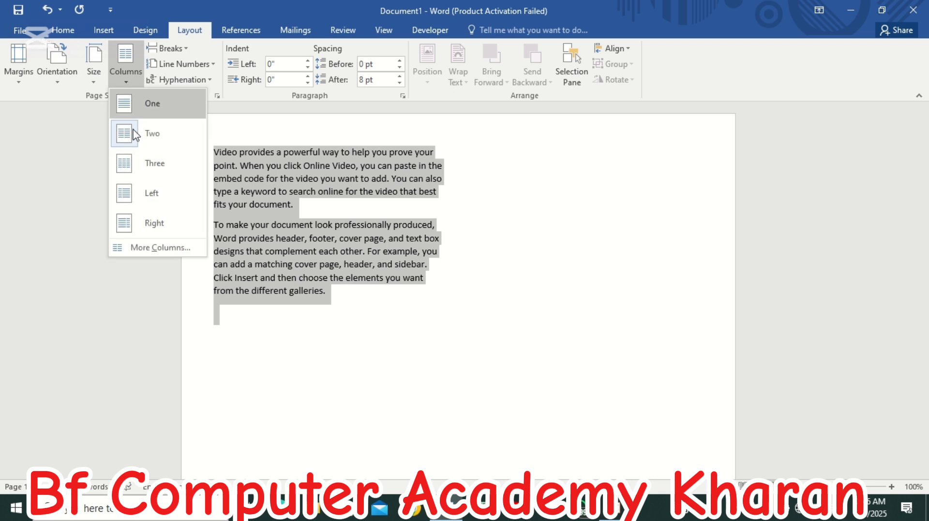
{"action": "left_click", "coordinate": [138, 175]}
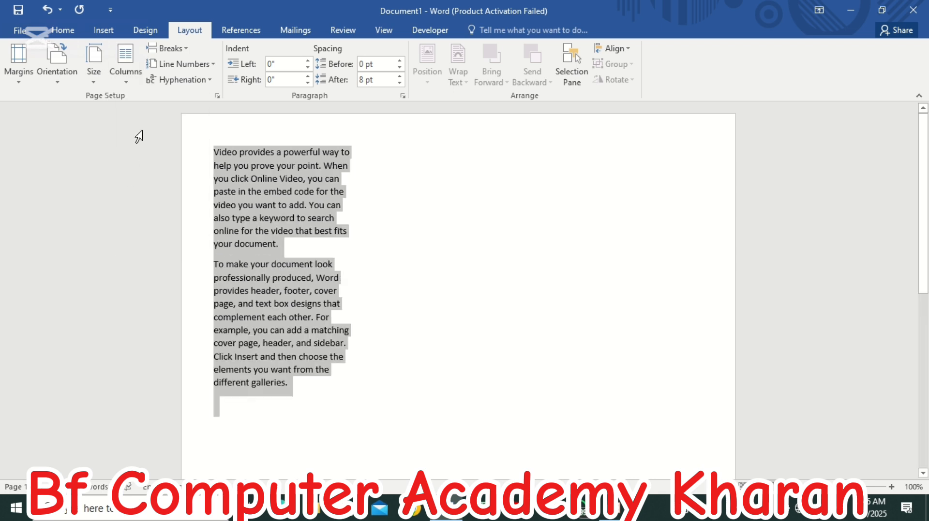
- Set the selected paragraphs to a single column and clear the selection
{"action": "left_click", "coordinate": [139, 81]}
{"action": "left_click", "coordinate": [144, 105]}
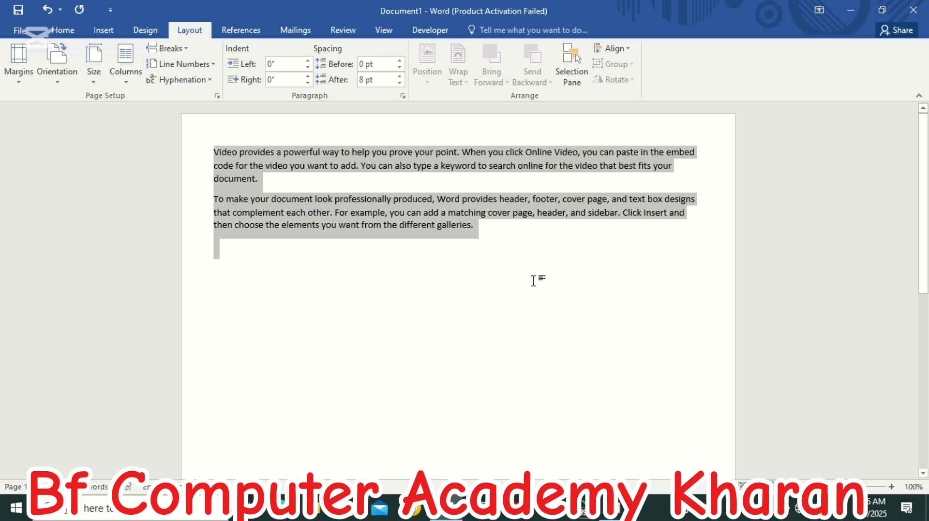
{"action": "left_click", "coordinate": [517, 252]}
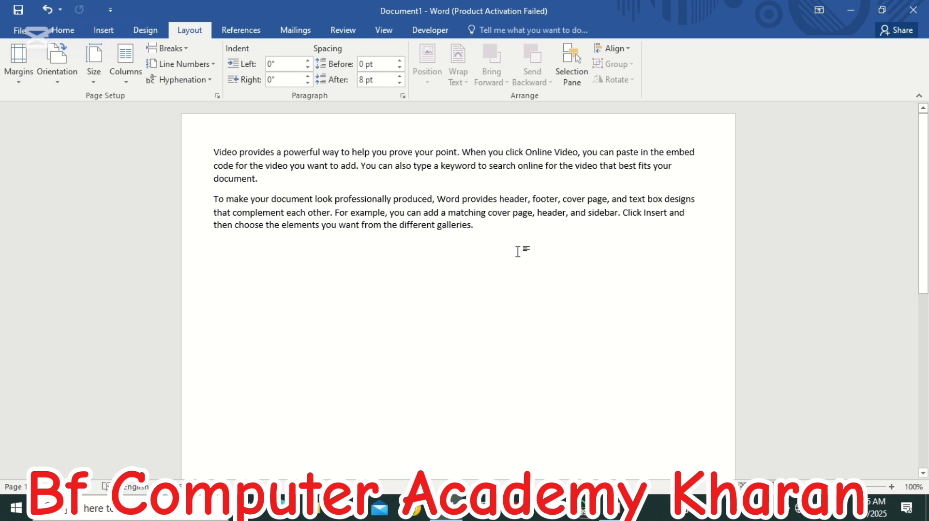
- Paste several more copies of the two sample paragraphs below the existing text to fill the page
{"action": "key", "text": "ctrl+v"}
{"action": "key", "text": "ctrl+v"}
{"action": "key", "text": "ctrl+v"}
{"action": "key", "text": "ctrl+v"}
{"action": "key", "text": "ctrl+v"}
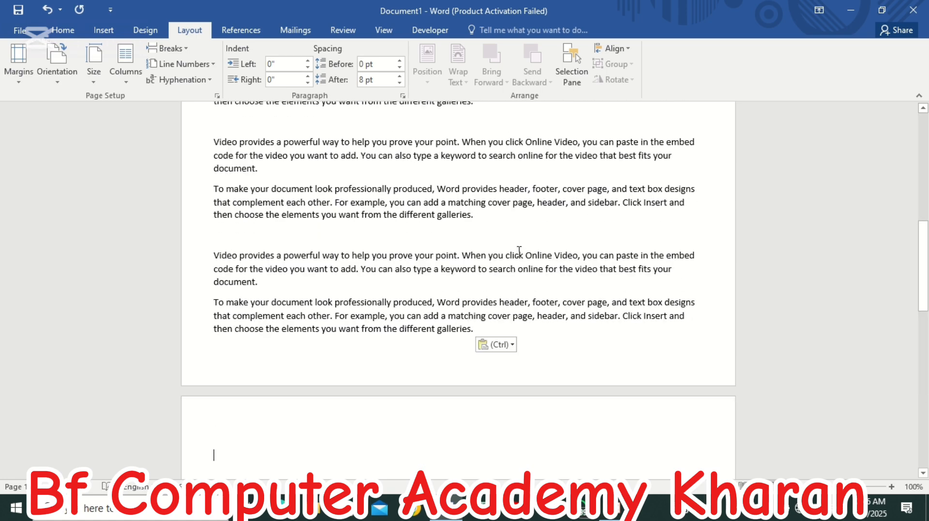
{"action": "key", "text": "ctrl+v"}
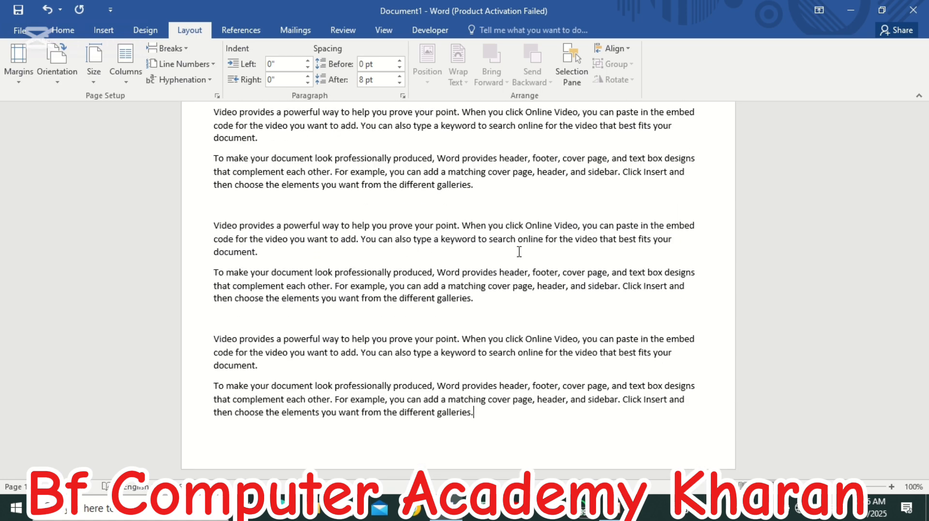
{"action": "scroll", "coordinate": [507, 232], "scroll_direction": "up", "scroll_amount": 2}
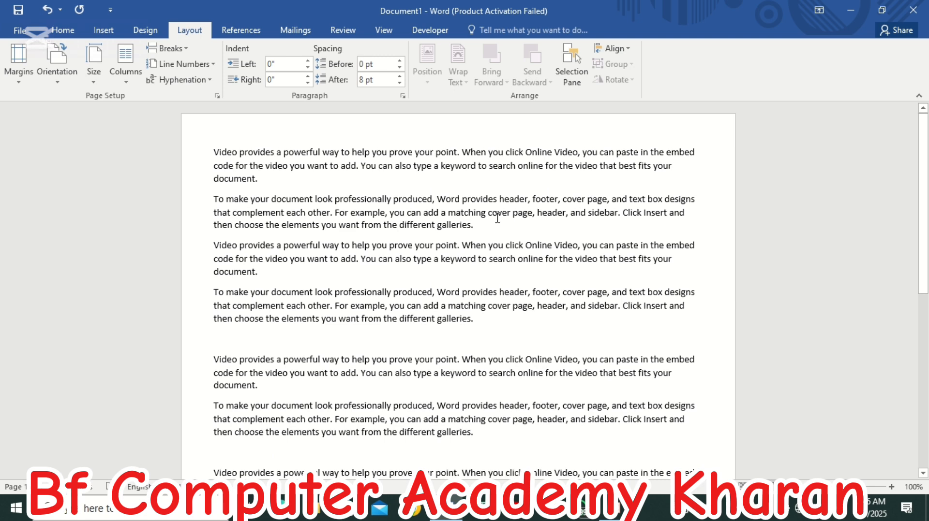
- Select all the text in the document, lay it out in two columns and review the page
{"action": "key", "text": "ctrl+a"}
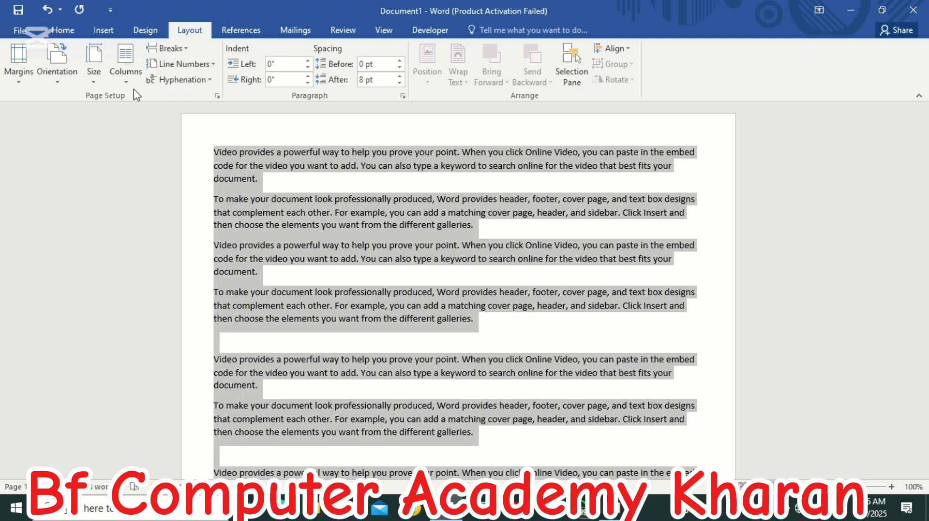
{"action": "left_click", "coordinate": [126, 66]}
{"action": "left_click", "coordinate": [137, 133]}
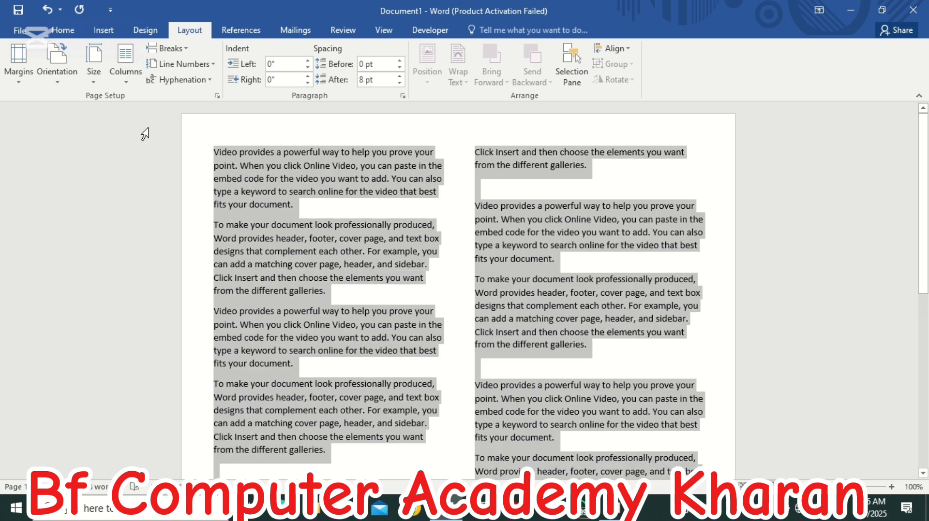
{"action": "scroll", "coordinate": [200, 152], "scroll_direction": "down", "scroll_amount": 6}
{"action": "scroll", "coordinate": [201, 153], "scroll_direction": "up", "scroll_amount": 5}
- Change the selected text to three columns and review how it flows down the page
{"action": "left_click", "coordinate": [126, 80]}
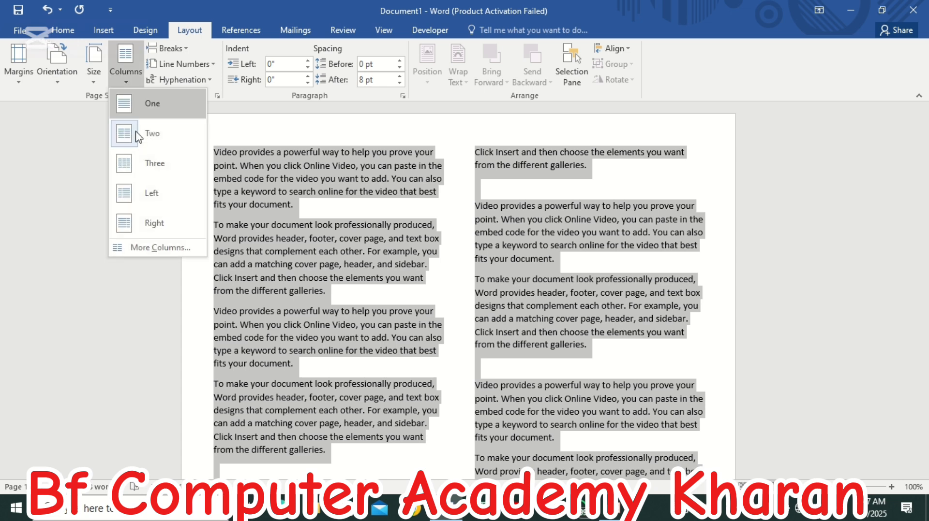
{"action": "left_click", "coordinate": [140, 164]}
{"action": "scroll", "coordinate": [387, 246], "scroll_direction": "down", "scroll_amount": 3}
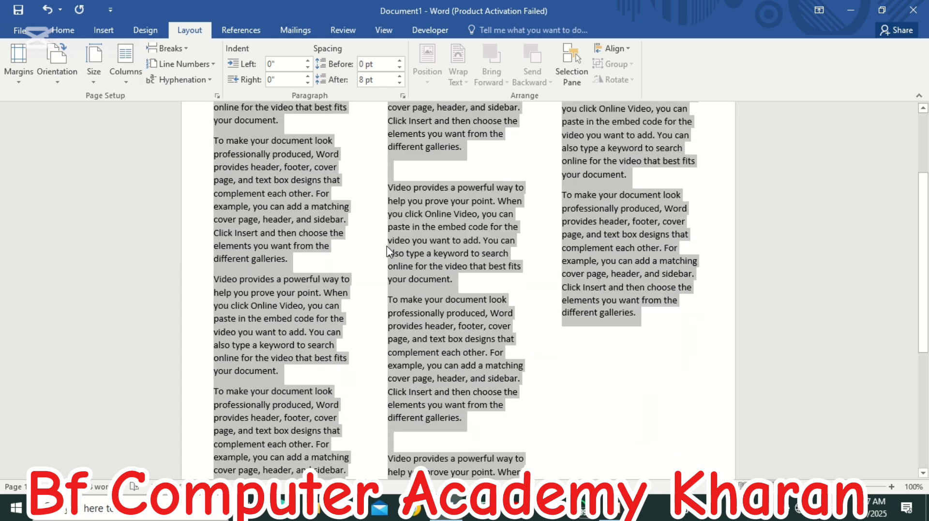
{"action": "scroll", "coordinate": [386, 246], "scroll_direction": "down", "scroll_amount": 5}
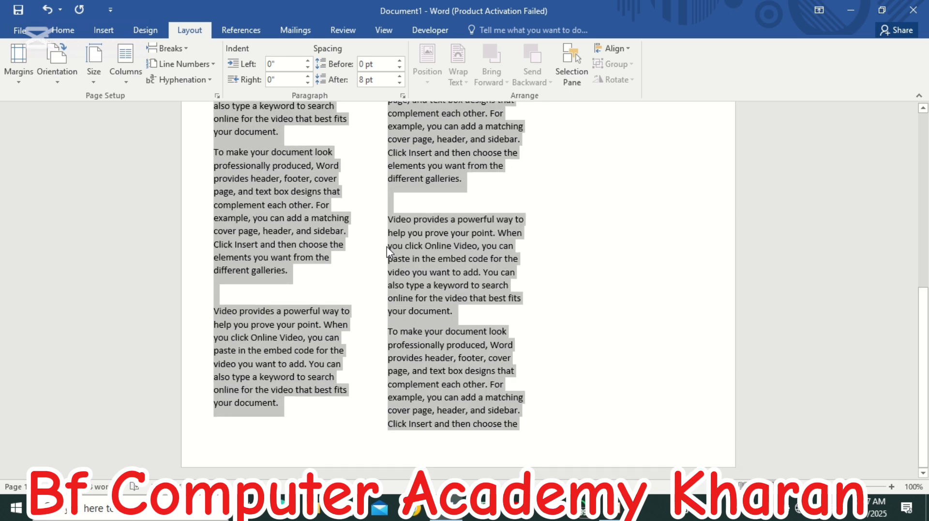
- Apply the Left column layout to the selected text and review the page from its beginning
{"action": "left_click", "coordinate": [125, 73]}
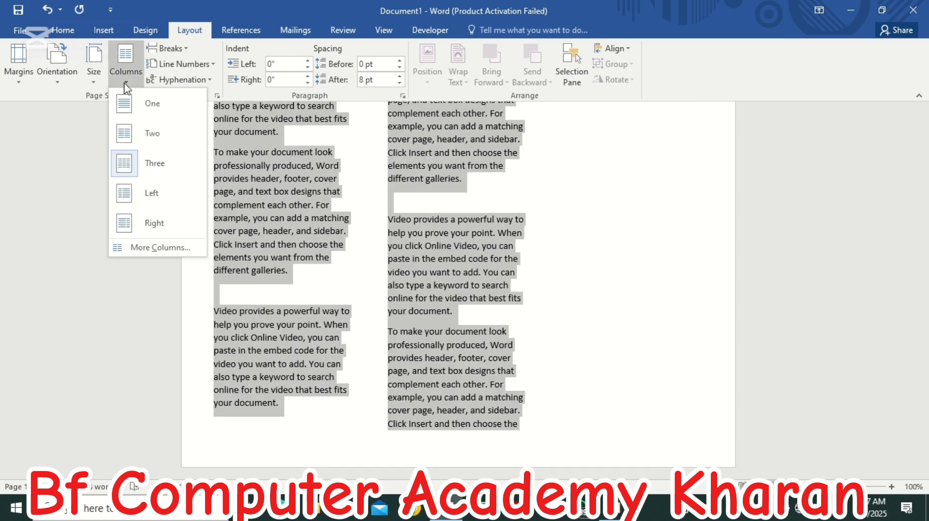
{"action": "left_click", "coordinate": [154, 199]}
{"action": "scroll", "coordinate": [194, 205], "scroll_direction": "up", "scroll_amount": 5}
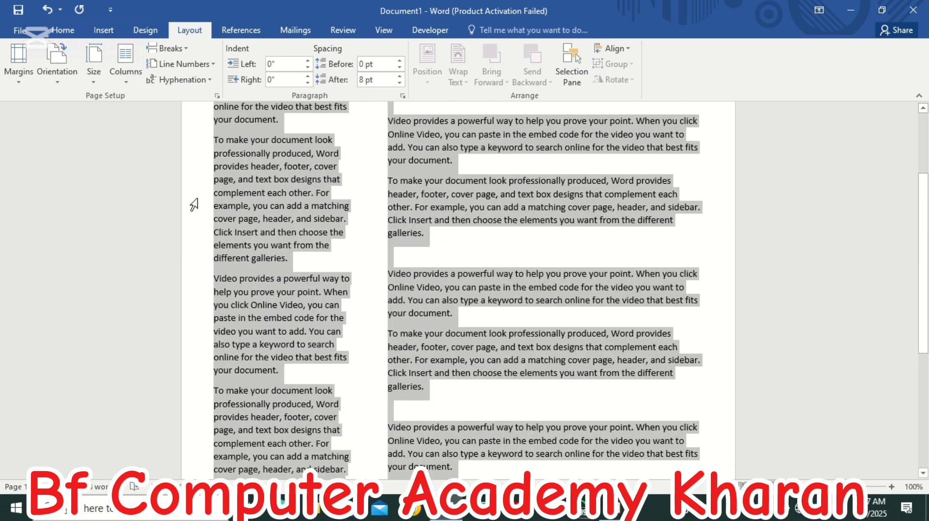
{"action": "scroll", "coordinate": [193, 205], "scroll_direction": "up", "scroll_amount": 3}
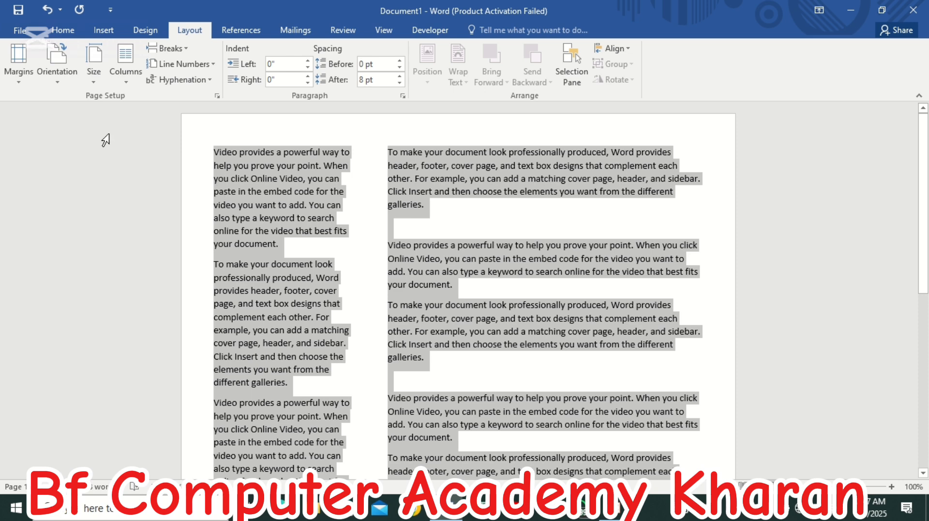
- Try the Right column layout on the selected text and return it to one column
{"action": "left_click", "coordinate": [127, 87]}
{"action": "left_click", "coordinate": [148, 227]}
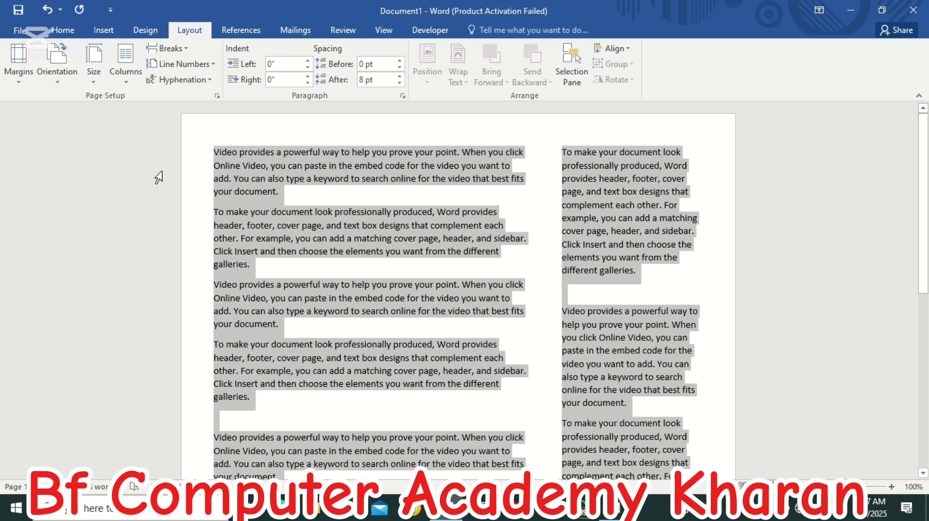
{"action": "left_click", "coordinate": [127, 86]}
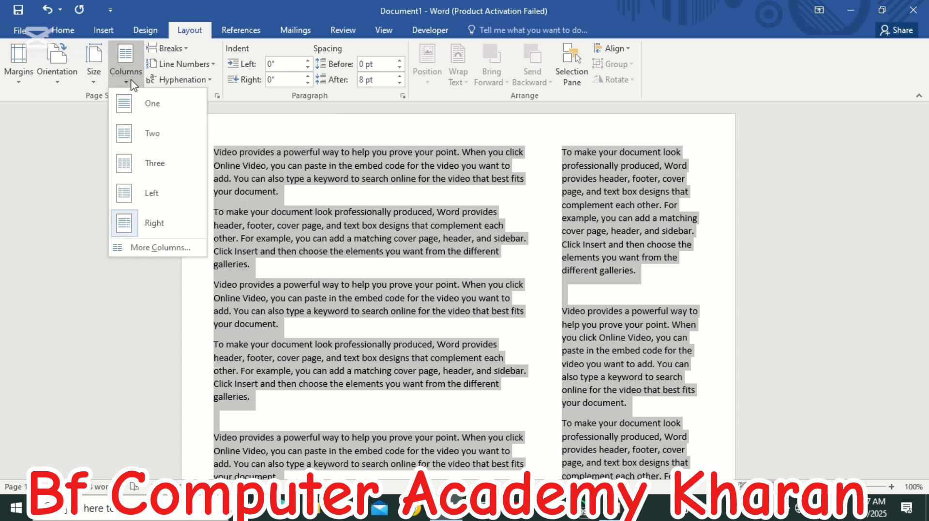
{"action": "left_click", "coordinate": [137, 99]}
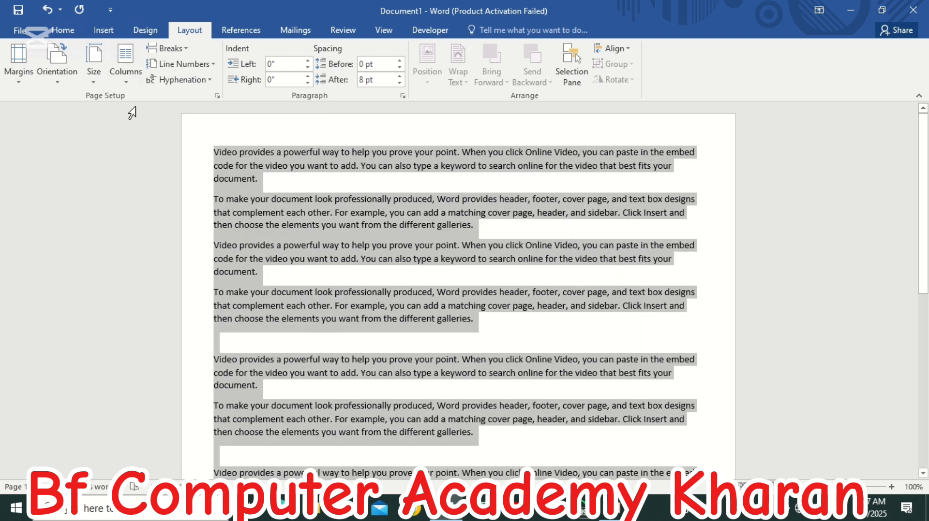
- Switch the selected text to two columns and from there to three columns
{"action": "left_click", "coordinate": [128, 82]}
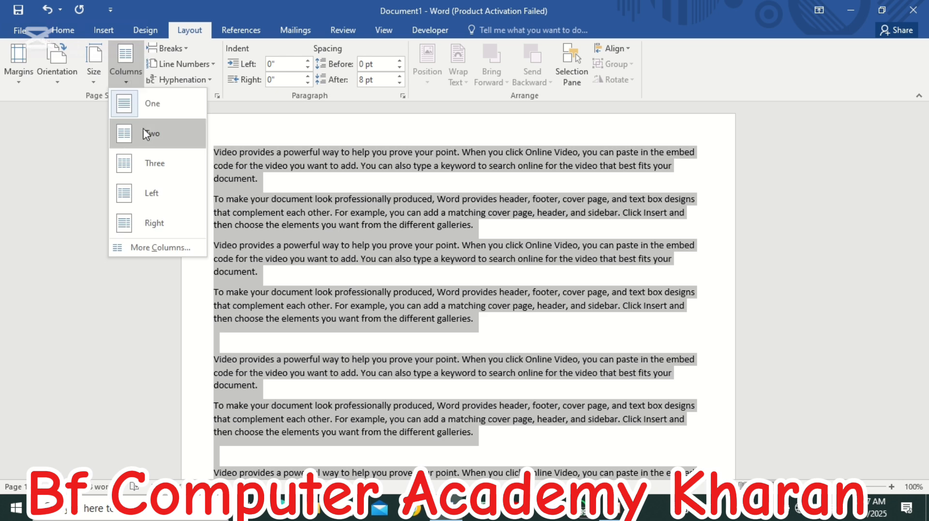
{"action": "left_click", "coordinate": [142, 138]}
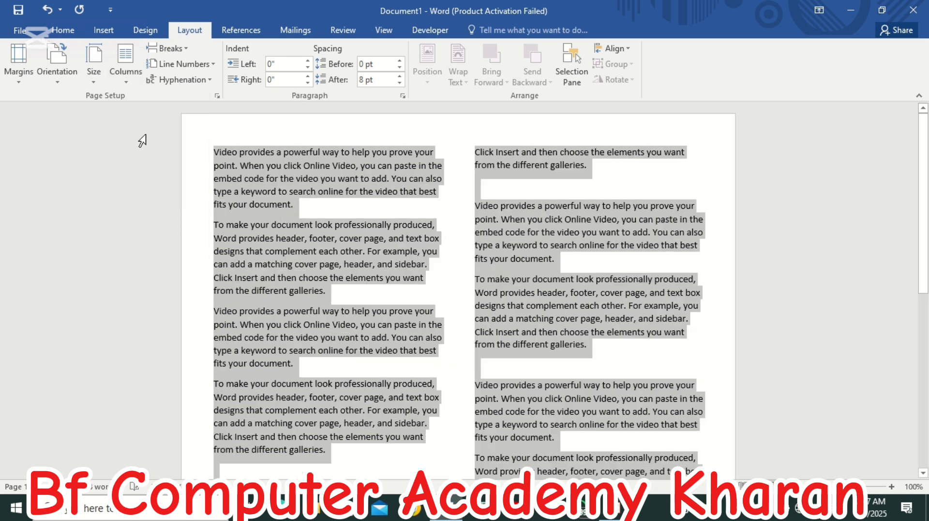
{"action": "left_click", "coordinate": [127, 80]}
{"action": "left_click", "coordinate": [152, 166]}
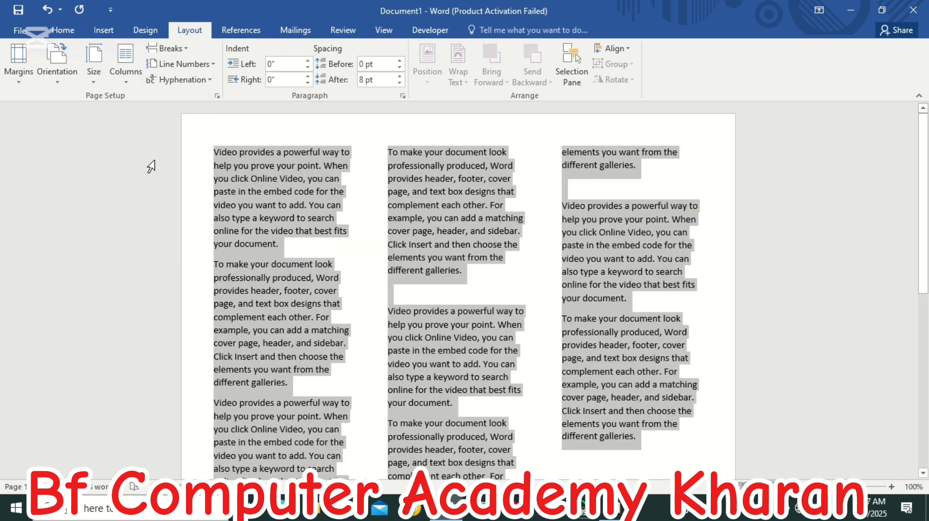
- Switch the selected text to the Left column layout and from there to the Right one
{"action": "left_click", "coordinate": [127, 80]}
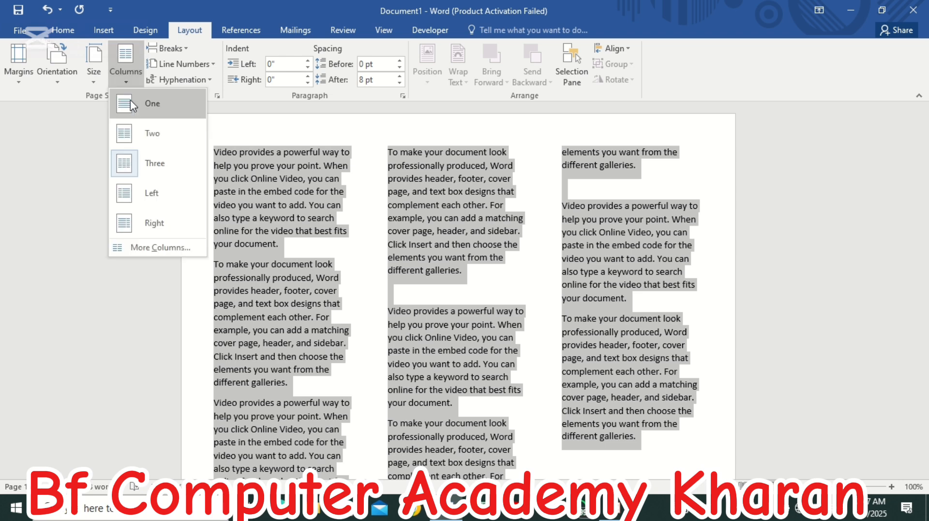
{"action": "left_click", "coordinate": [141, 191]}
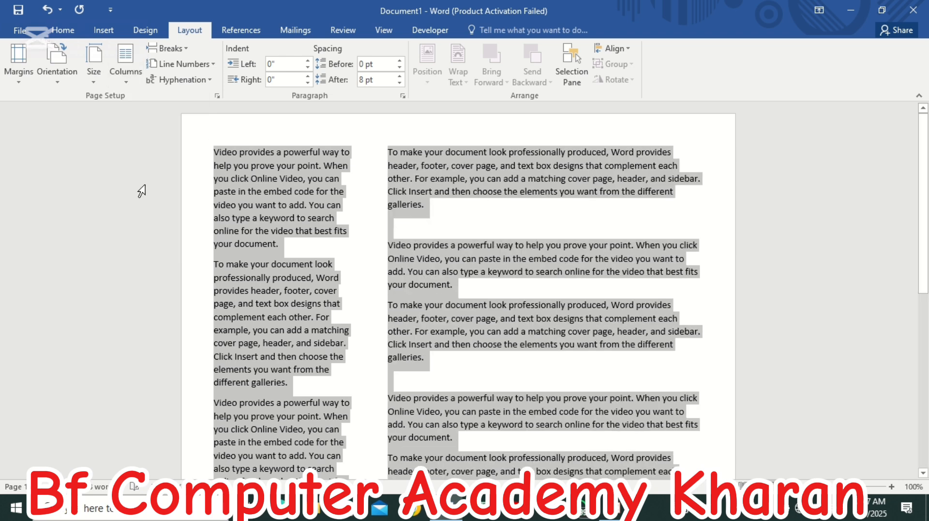
{"action": "left_click", "coordinate": [126, 80]}
{"action": "left_click", "coordinate": [145, 222]}
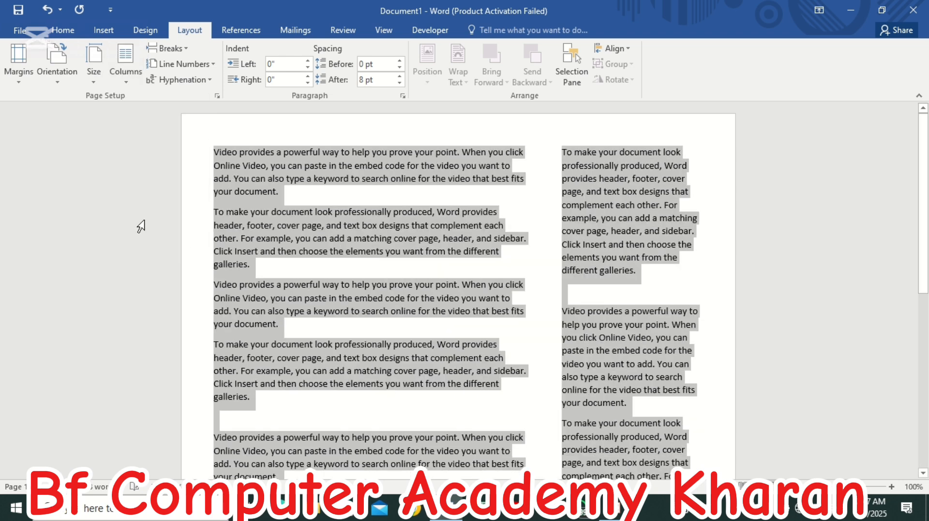
- Set the whole text back to a single column and clear the selection
{"action": "left_click", "coordinate": [135, 85]}
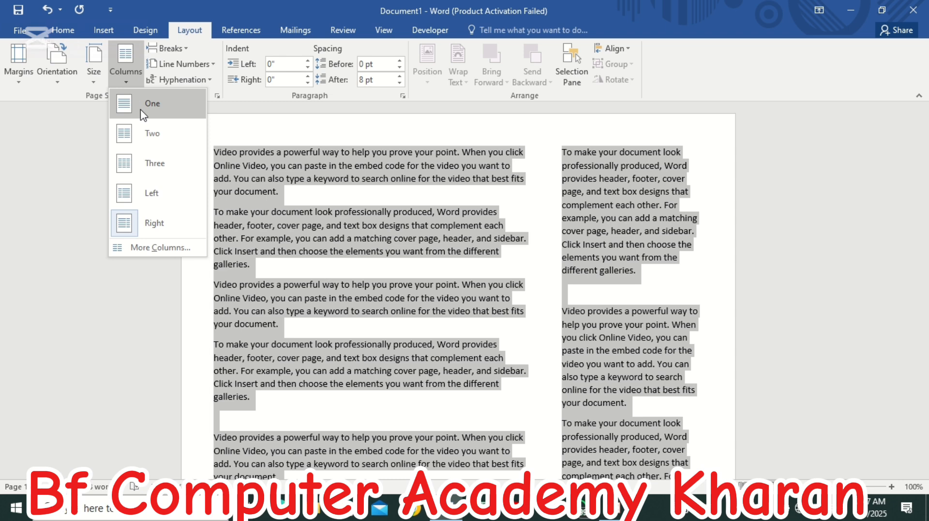
{"action": "left_click", "coordinate": [140, 103]}
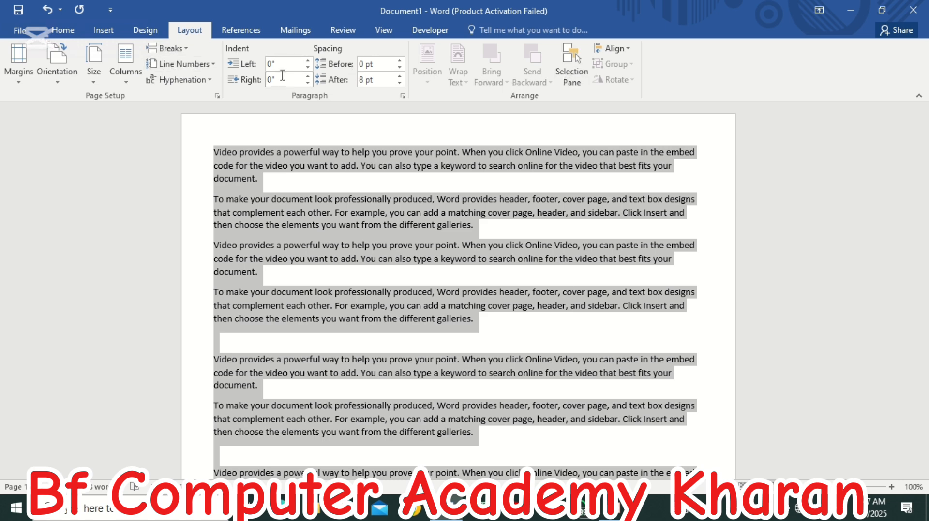
{"action": "left_click", "coordinate": [364, 212]}
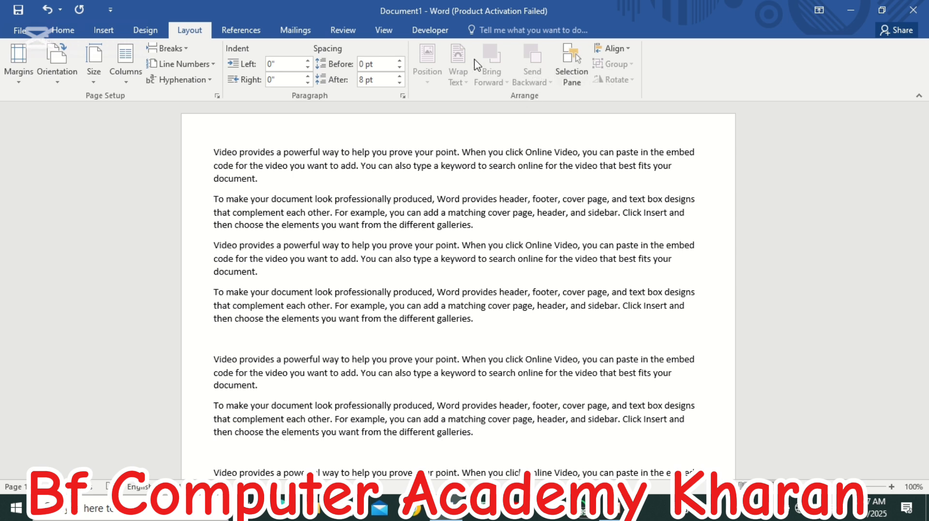
- Select the second paragraph, clear that selection and select all the text in the document
{"action": "double_click", "coordinate": [431, 213]}
{"action": "triple_click", "coordinate": [431, 213]}
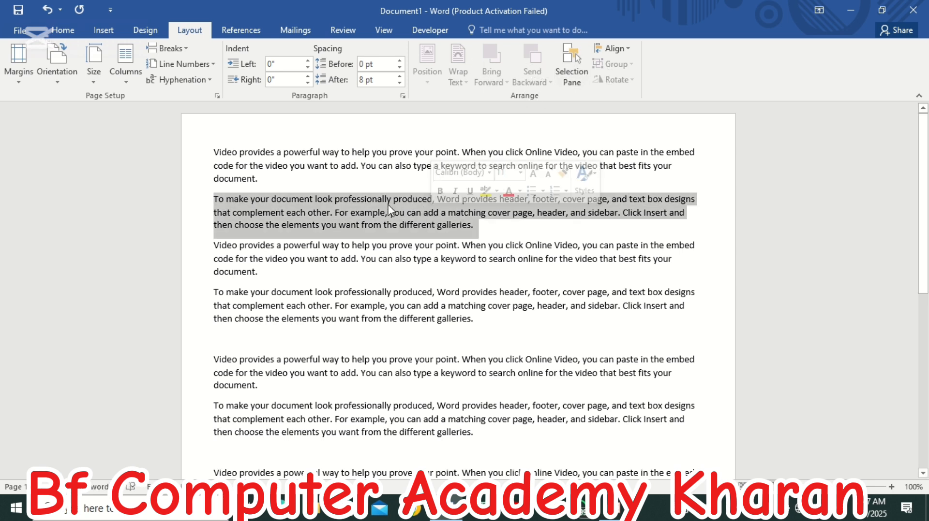
{"action": "left_click", "coordinate": [361, 178]}
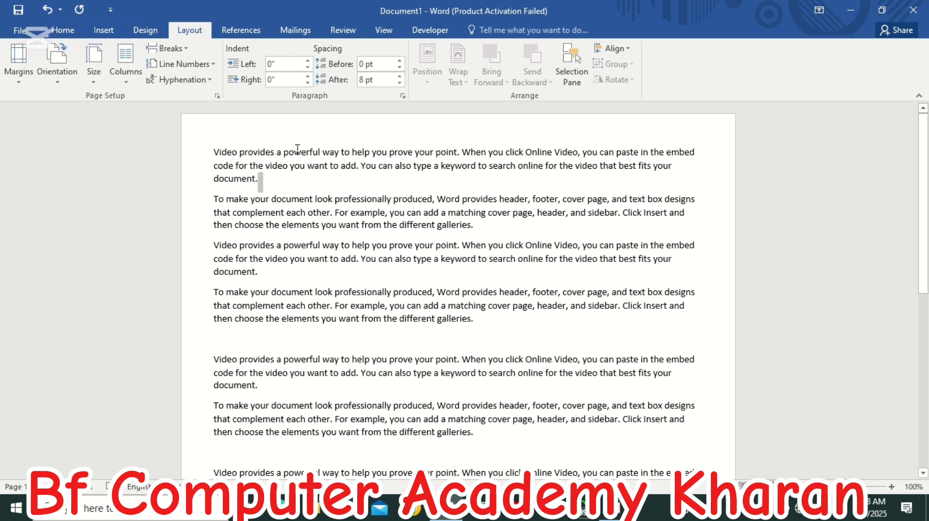
{"action": "key", "text": "ctrl+a"}
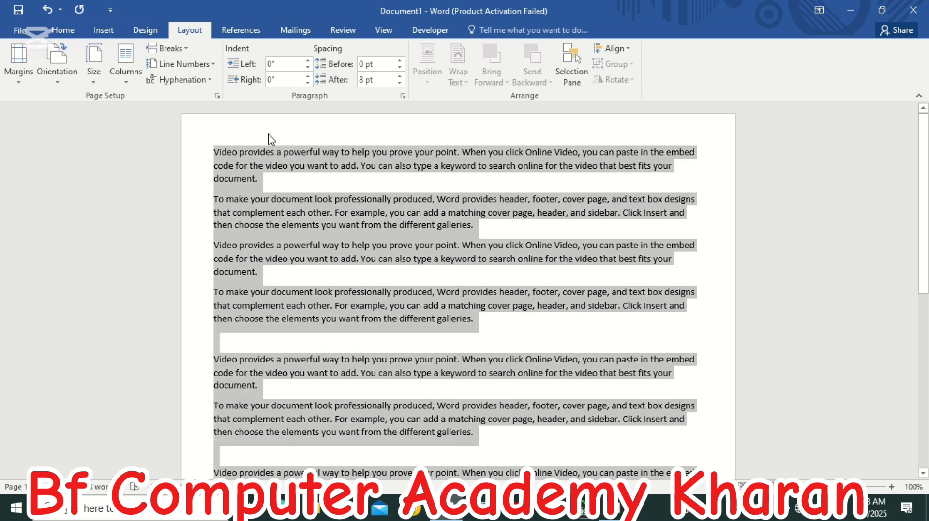